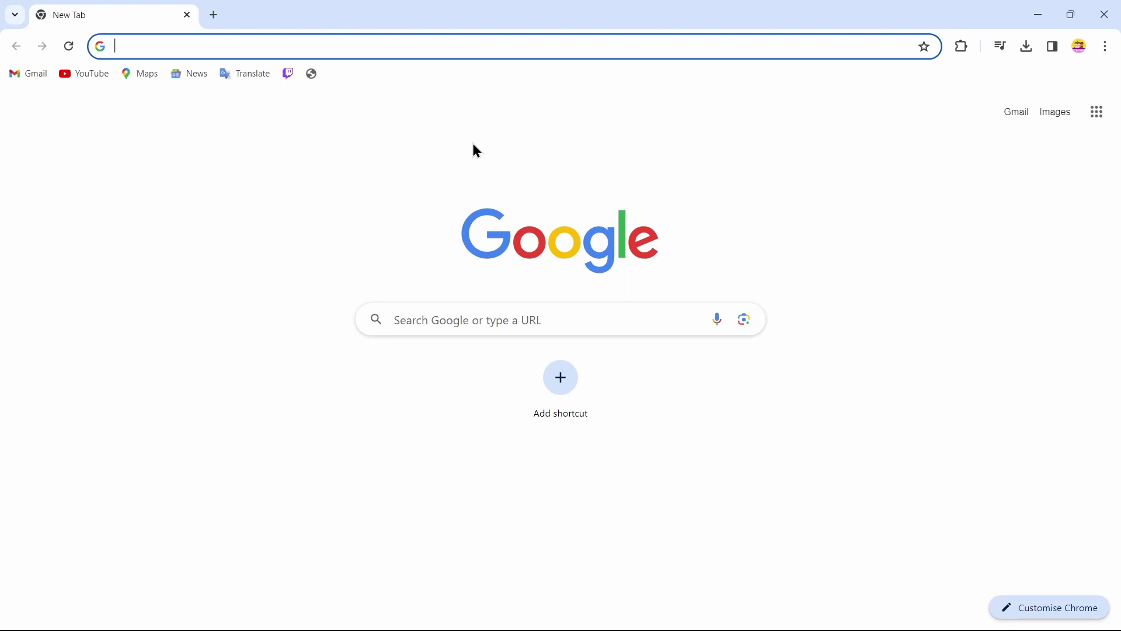
Search Google for 'create fl studio' and open the Image-Line License Register signup result.
type("cre")
key("BackSpace")
key("BackSpace")
key("BackSpace")
key("BackSpace")
type("create fl studio account")
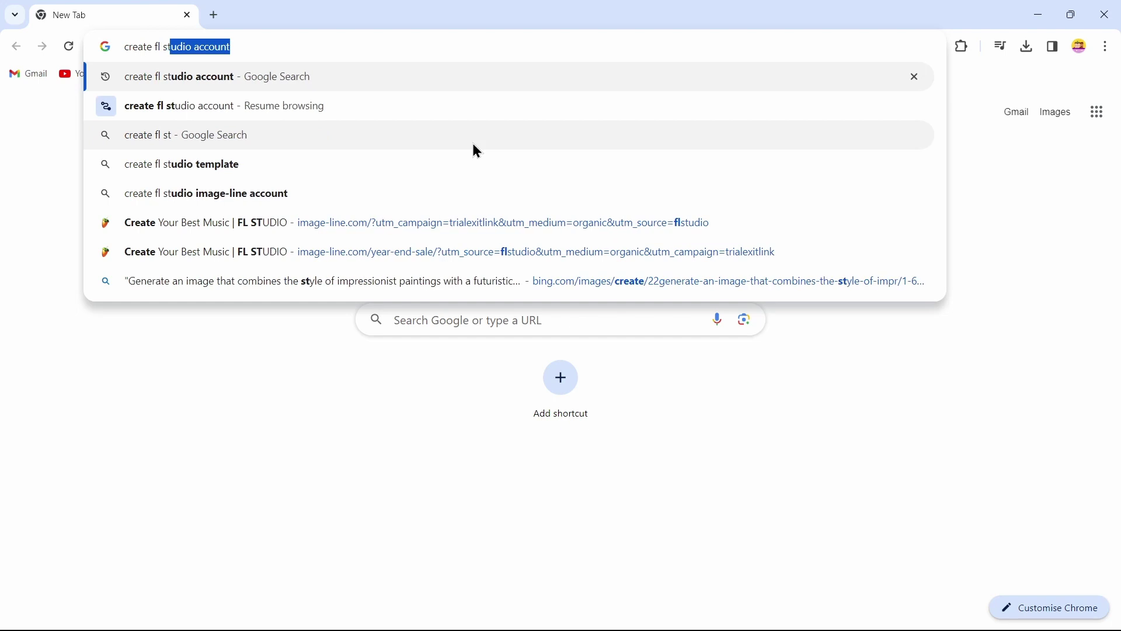
key("Return")
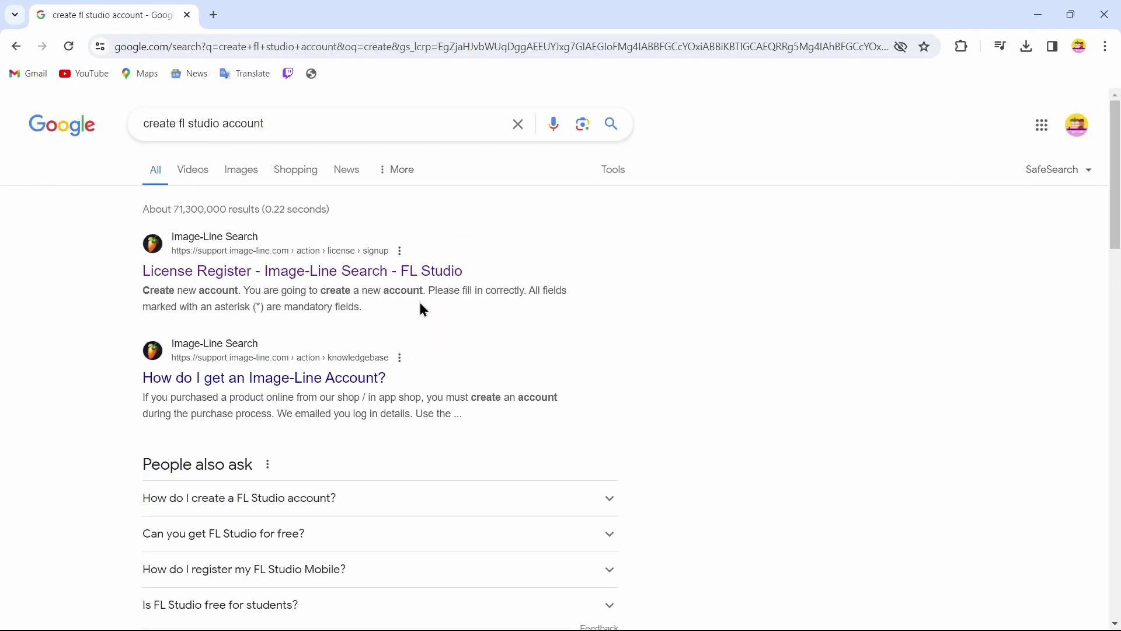
left_click(172, 280)
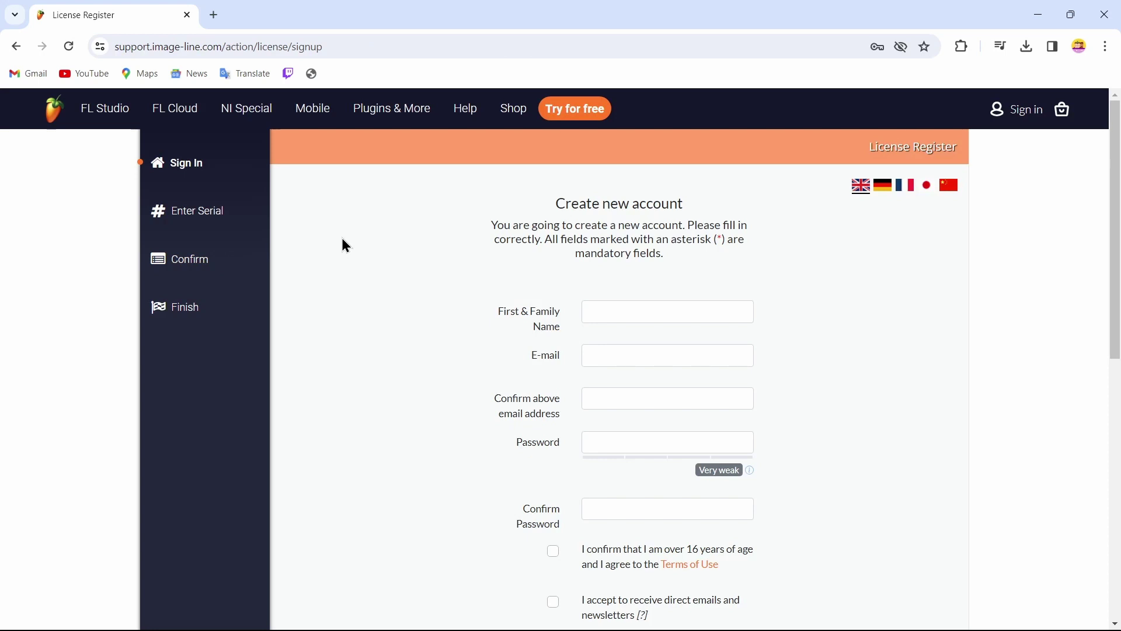
Enter the full name and the e-mail address in the signup form, then scroll down through the remaining fields.
scroll(520, 408, "down", 1)
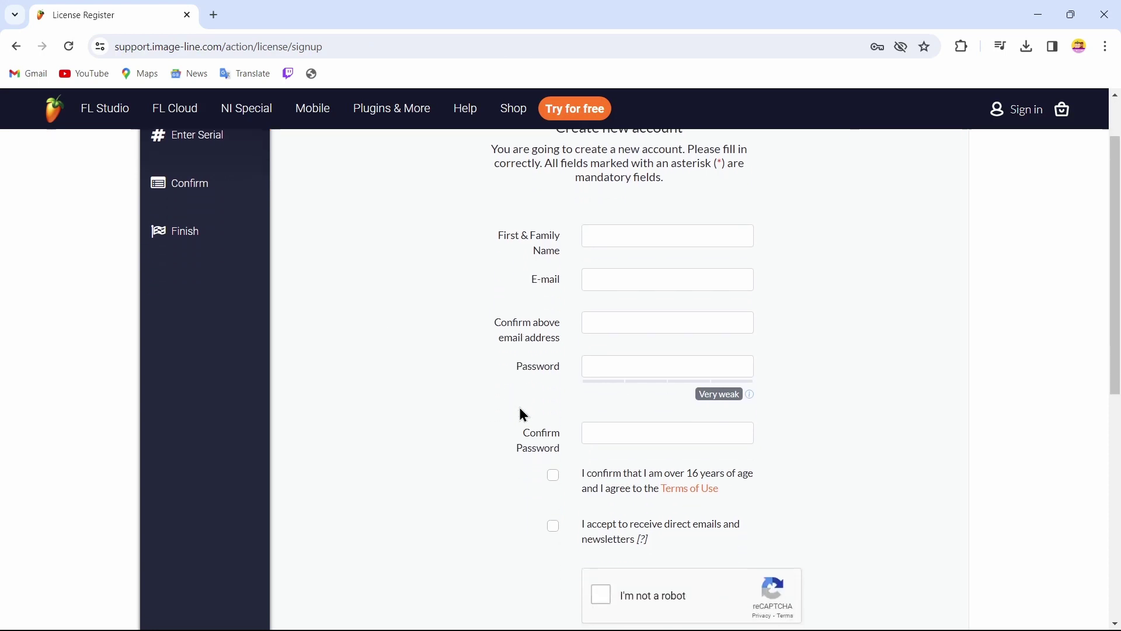
left_click(648, 241)
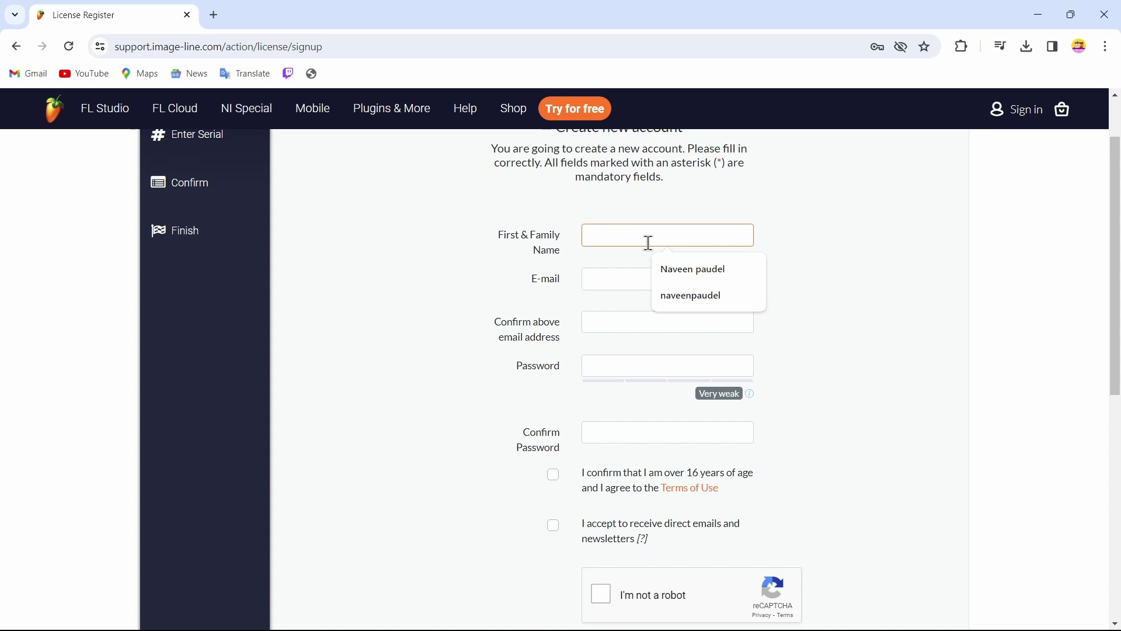
key("Tab")
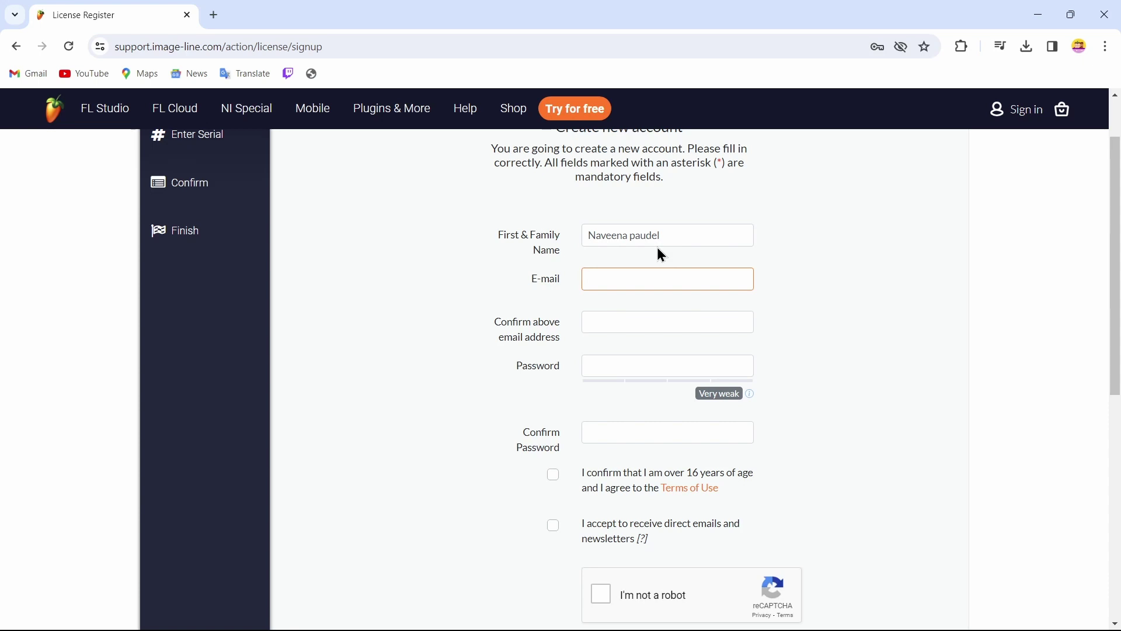
key("ctrl+BackSpace")
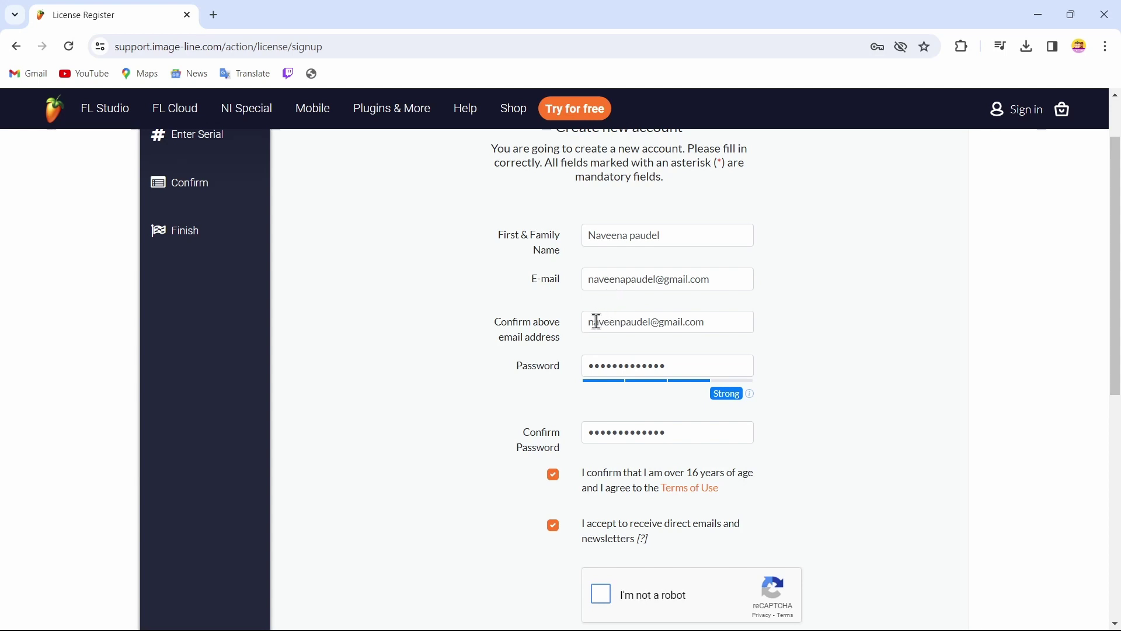
scroll(596, 322, "down", 1)
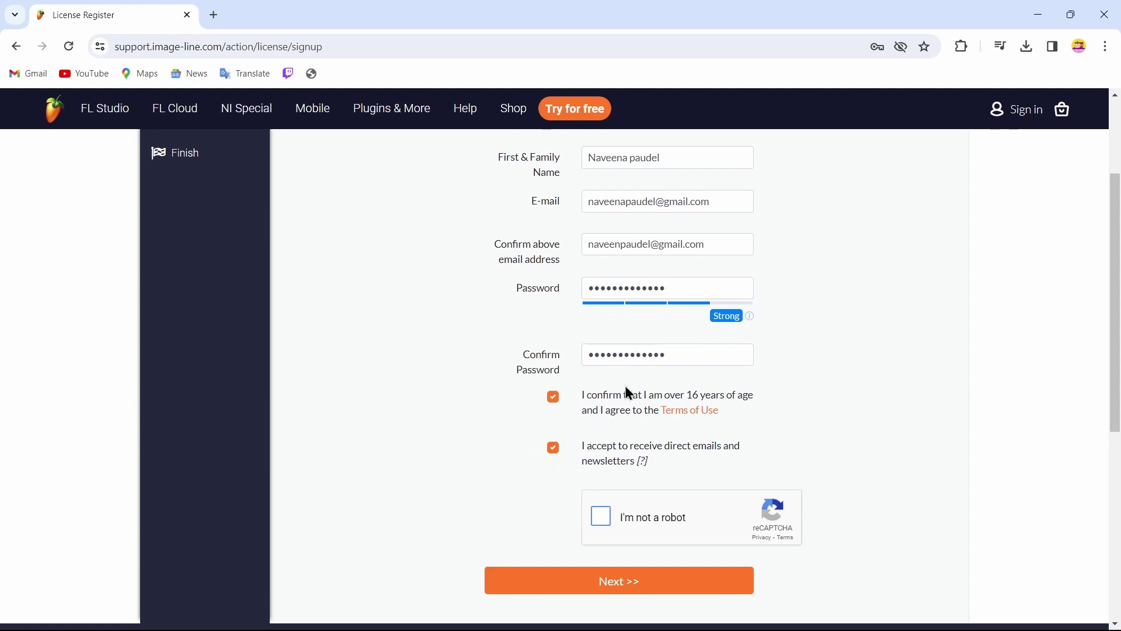
scroll(625, 386, "down", 1)
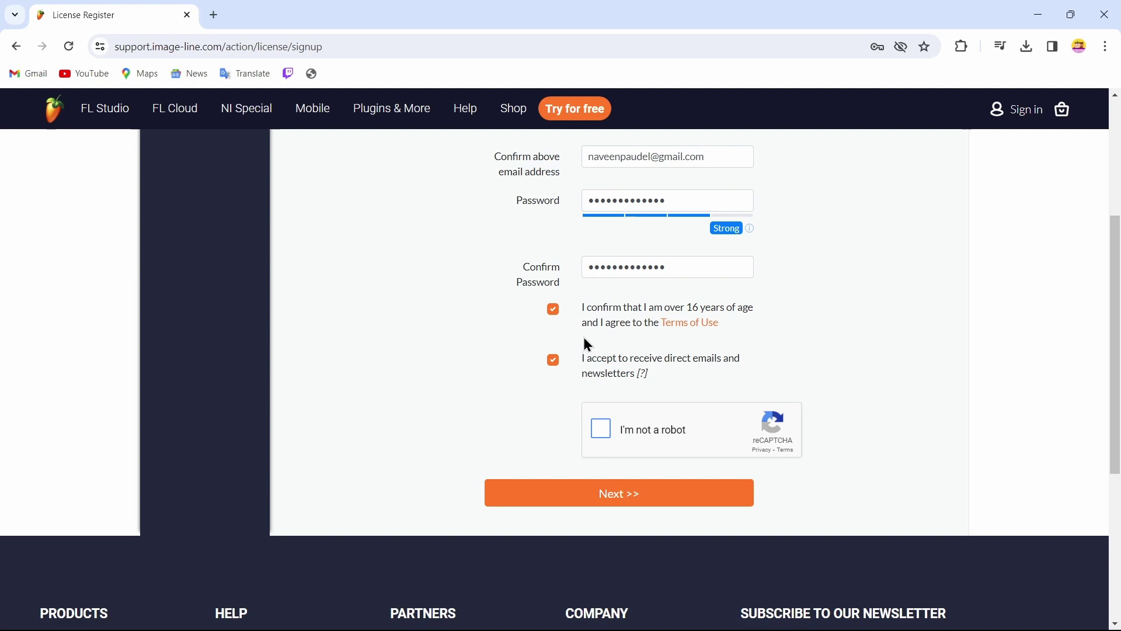
scroll(612, 391, "down", 1)
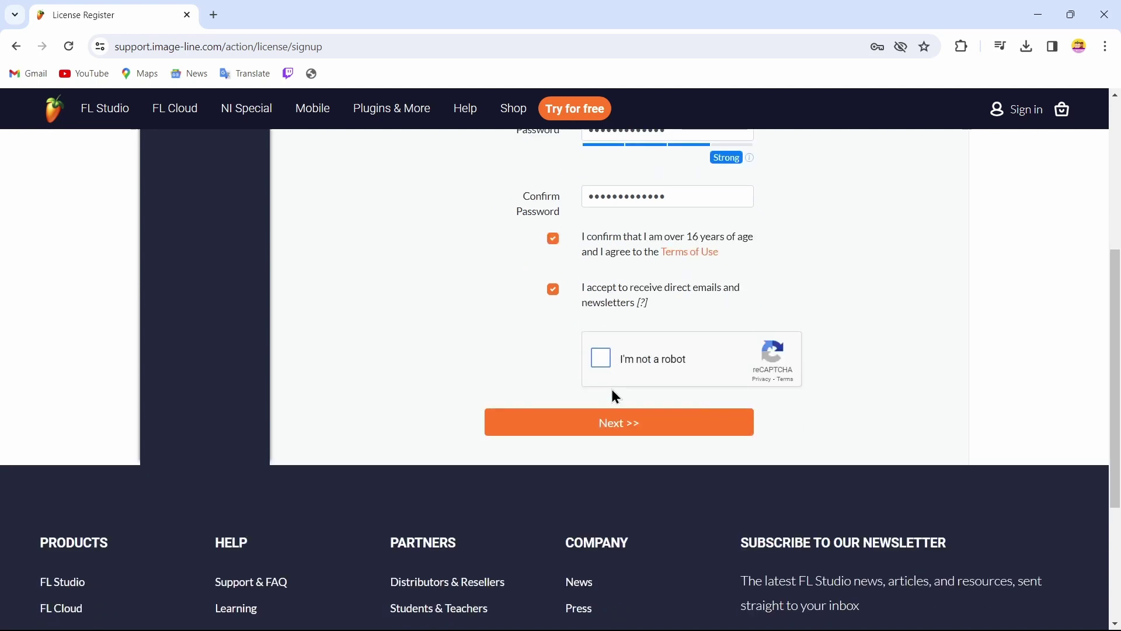
Pass the 'I'm not a robot' check by marking all eight bicycle tiles and verifying.
left_click(602, 358)
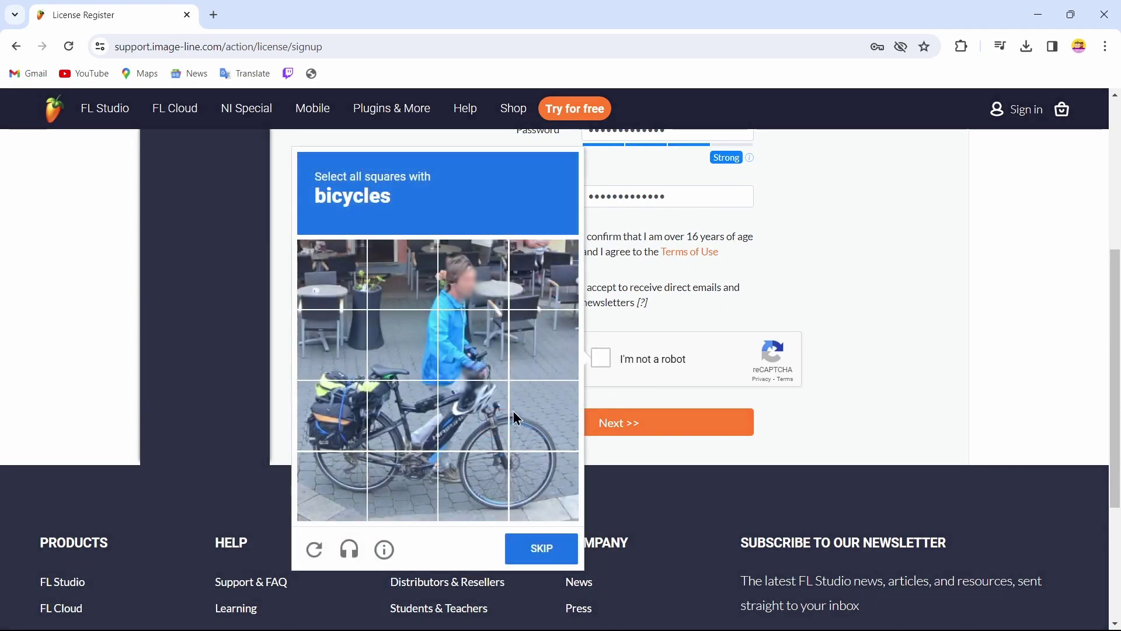
left_click(358, 407)
left_click(402, 407)
left_click(486, 410)
left_click(491, 513)
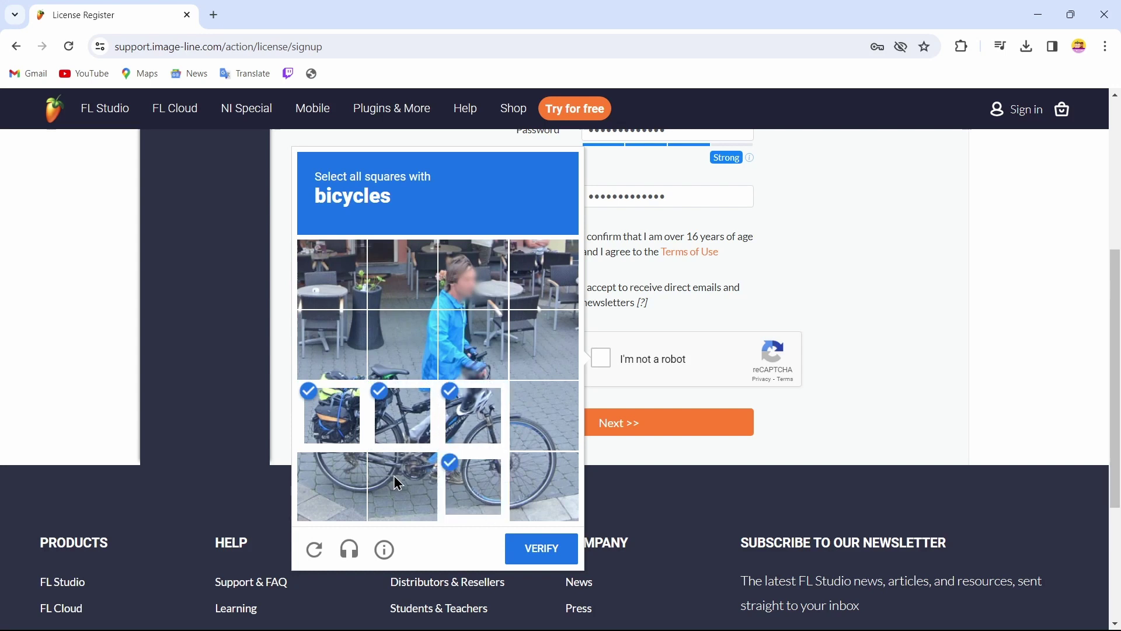
left_click(397, 484)
left_click(316, 481)
left_click(555, 485)
left_click(535, 405)
left_click(533, 548)
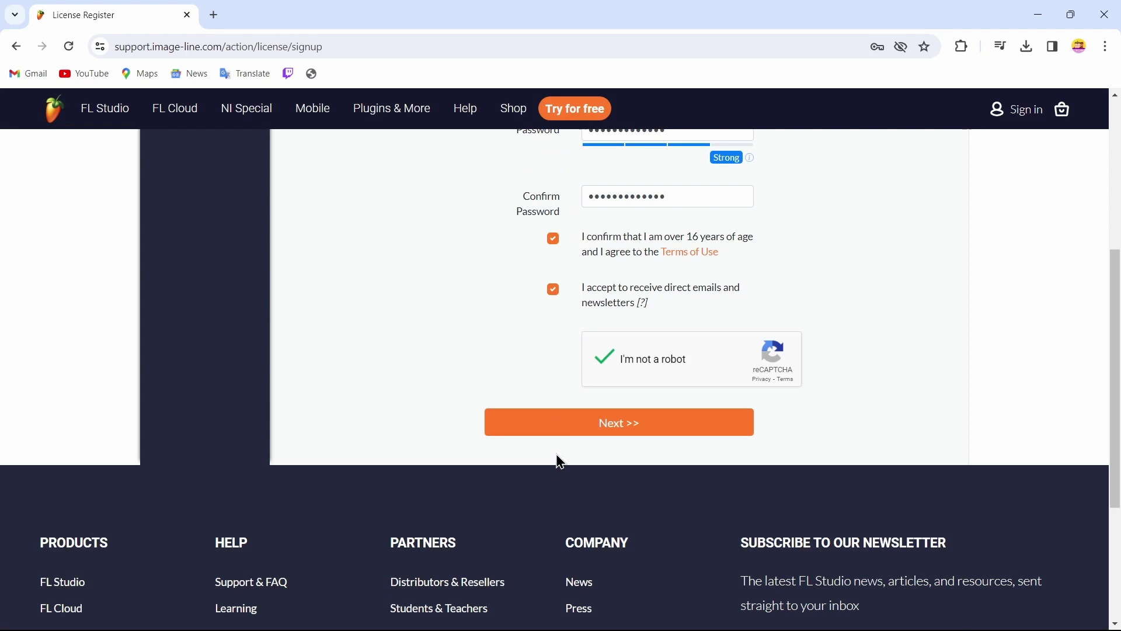
Submit the new-account form and leave the browser for the desktop.
scroll(608, 422, "up", 1)
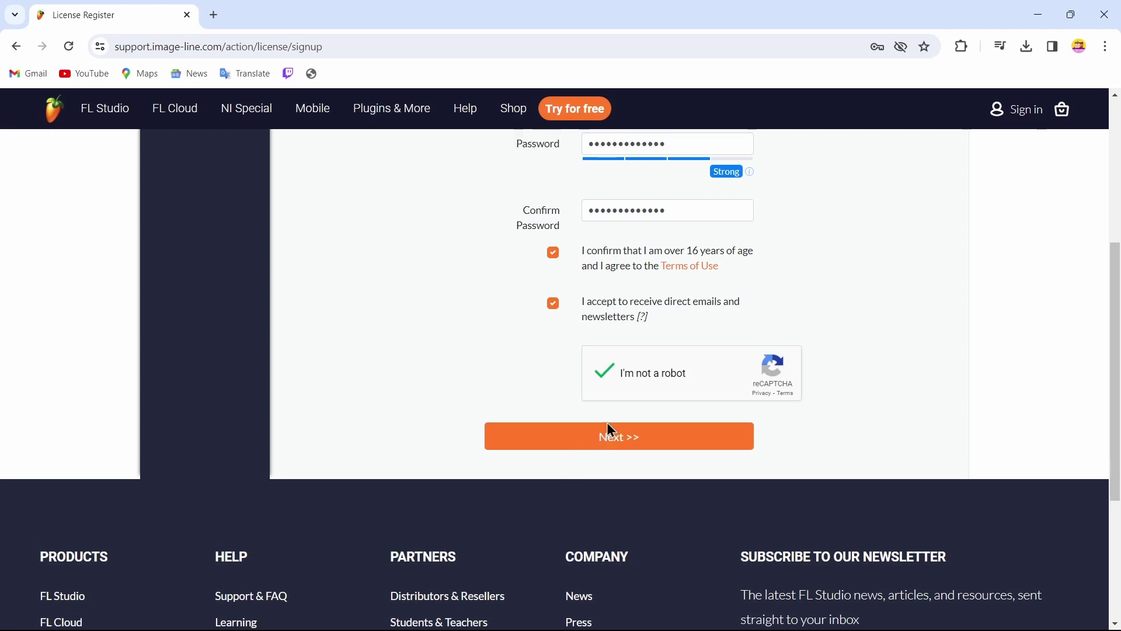
left_click(594, 443)
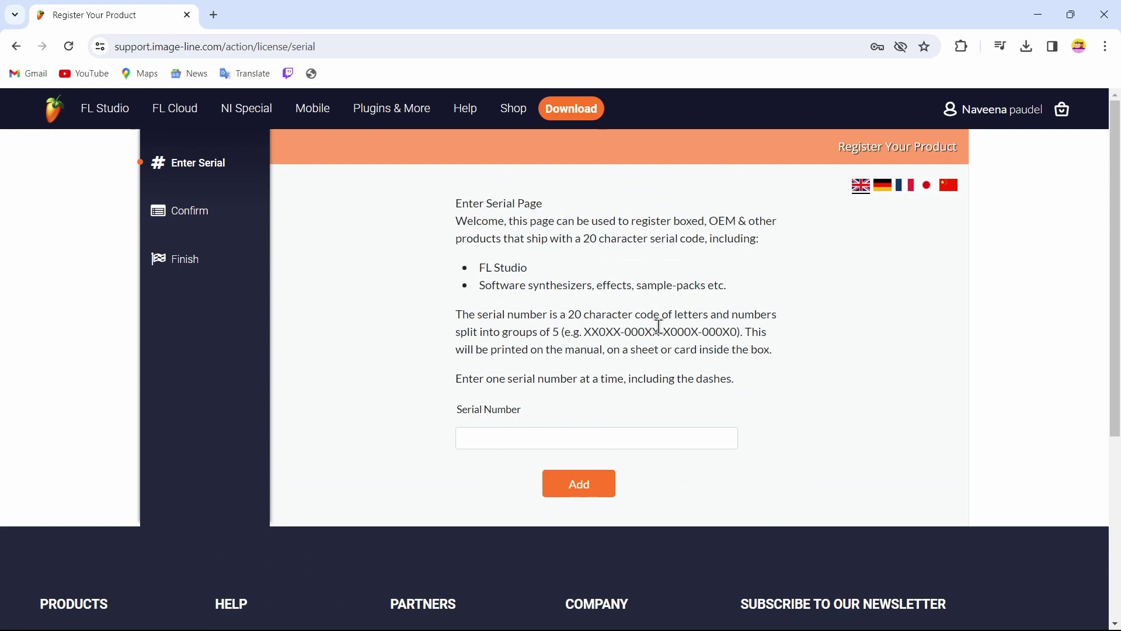
key("super+d")
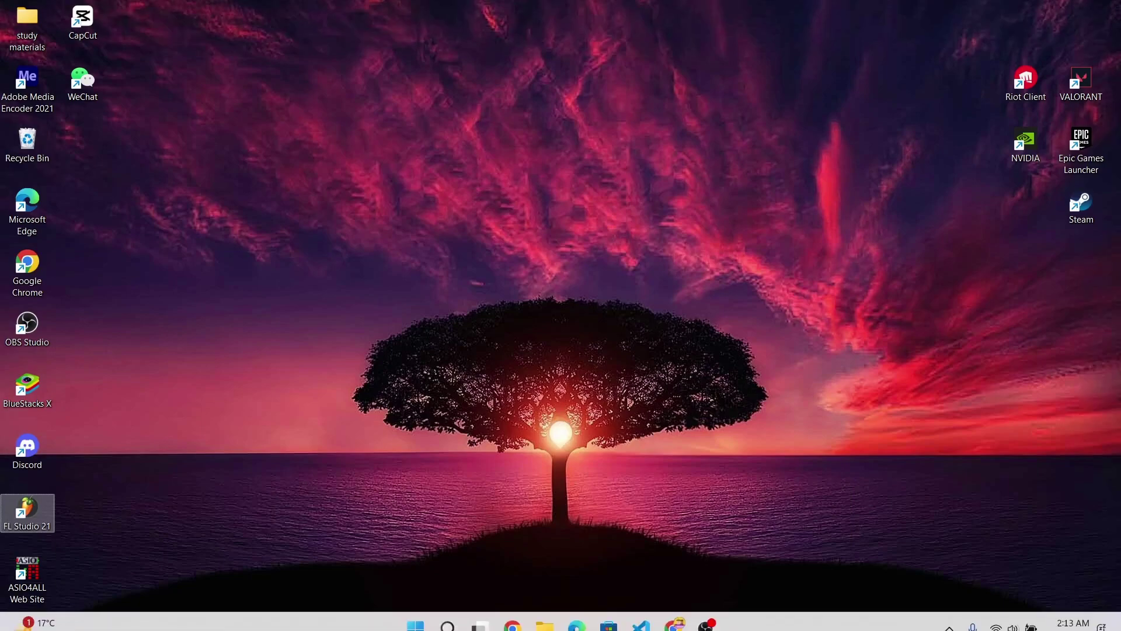
Relaunch Chrome into Gmail, maximize it, and read the Image-Line 'Please Verify Your Email' message.
left_click(512, 613)
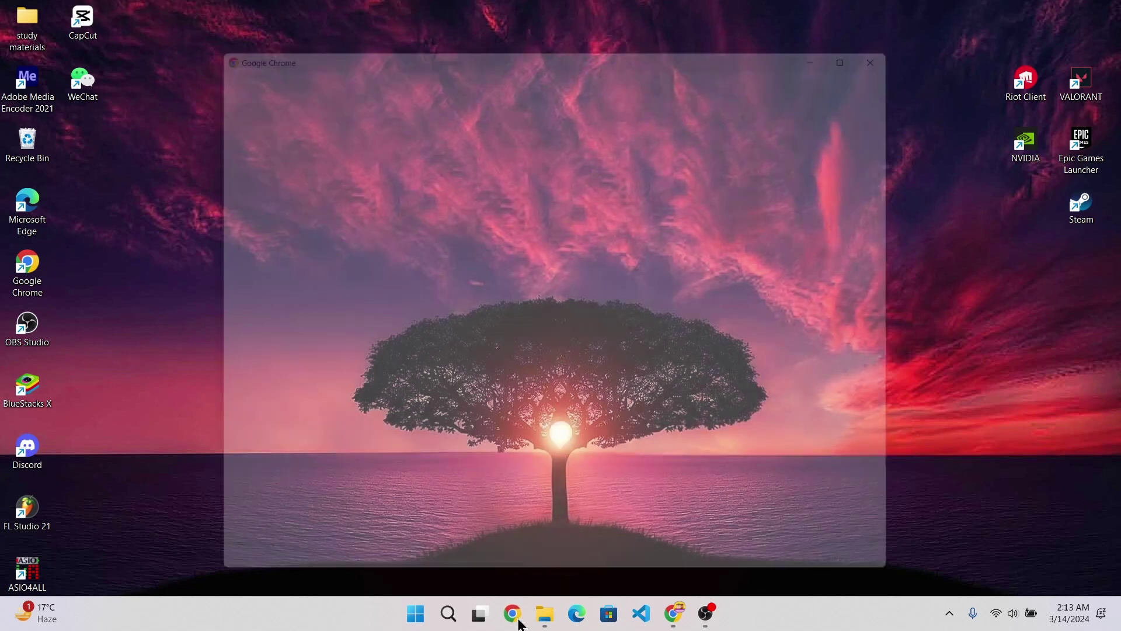
left_click(379, 401)
left_click(48, 93)
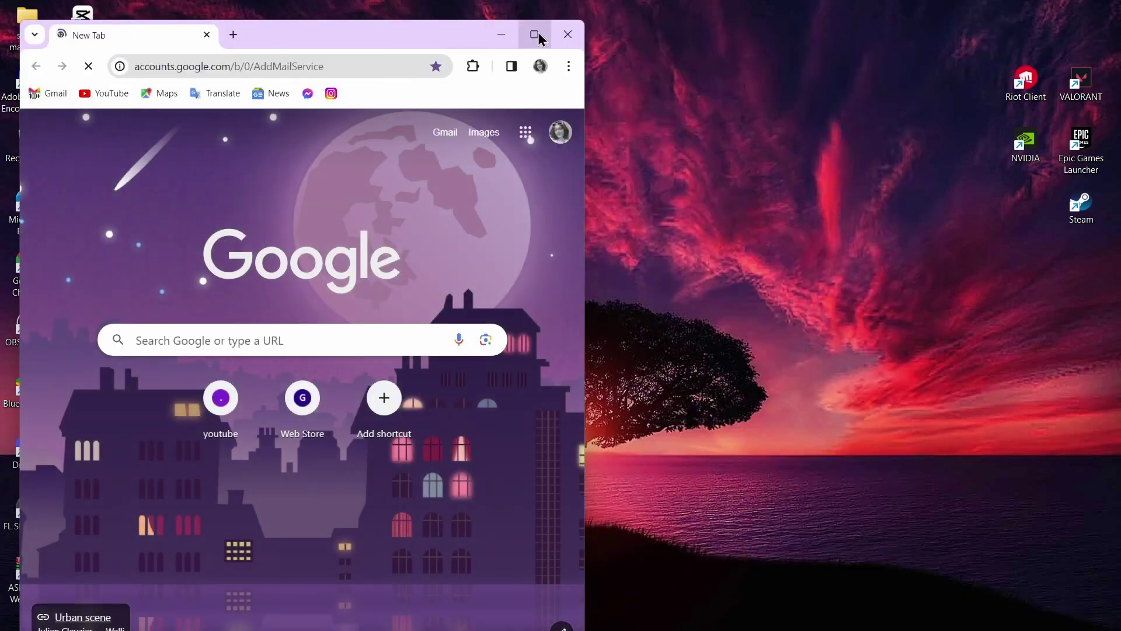
left_click(534, 34)
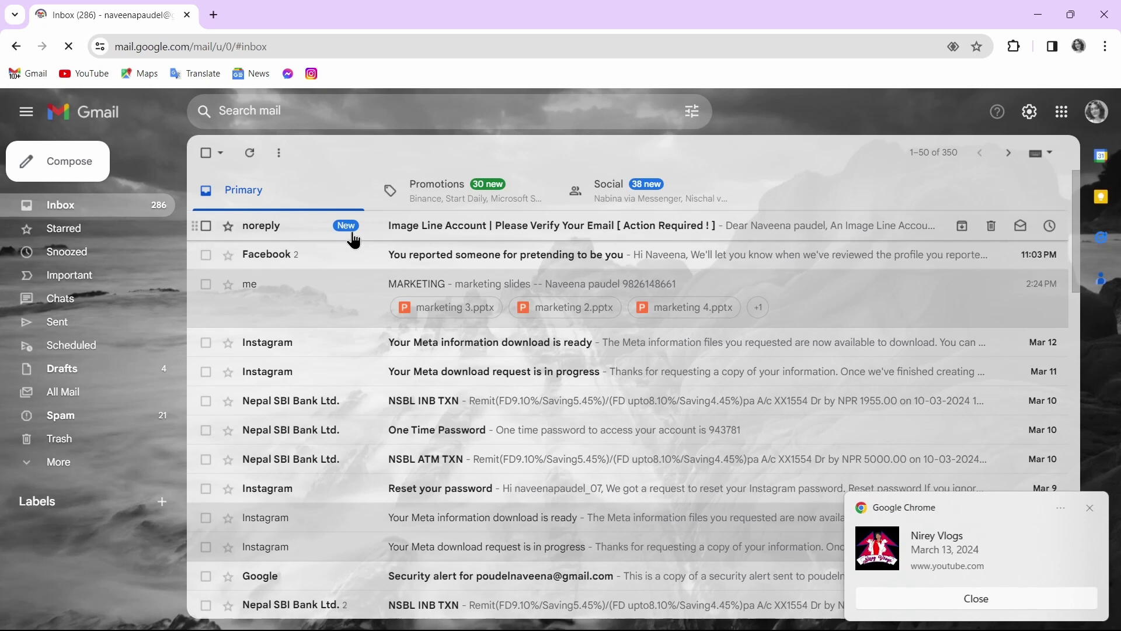
left_click(418, 228)
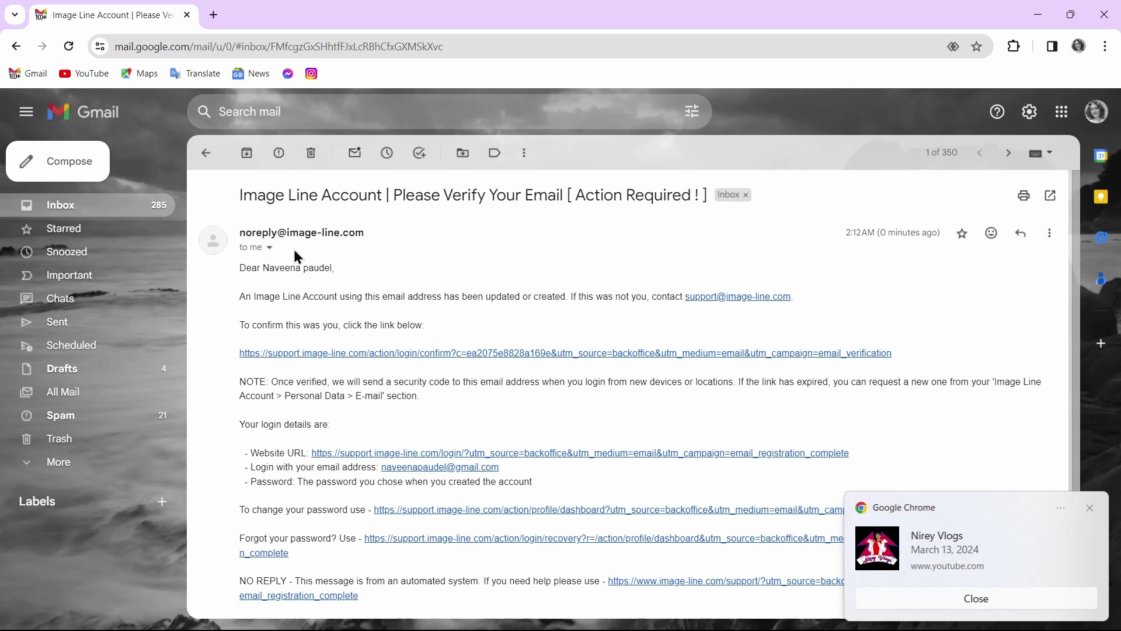
scroll(380, 378, "down", 1)
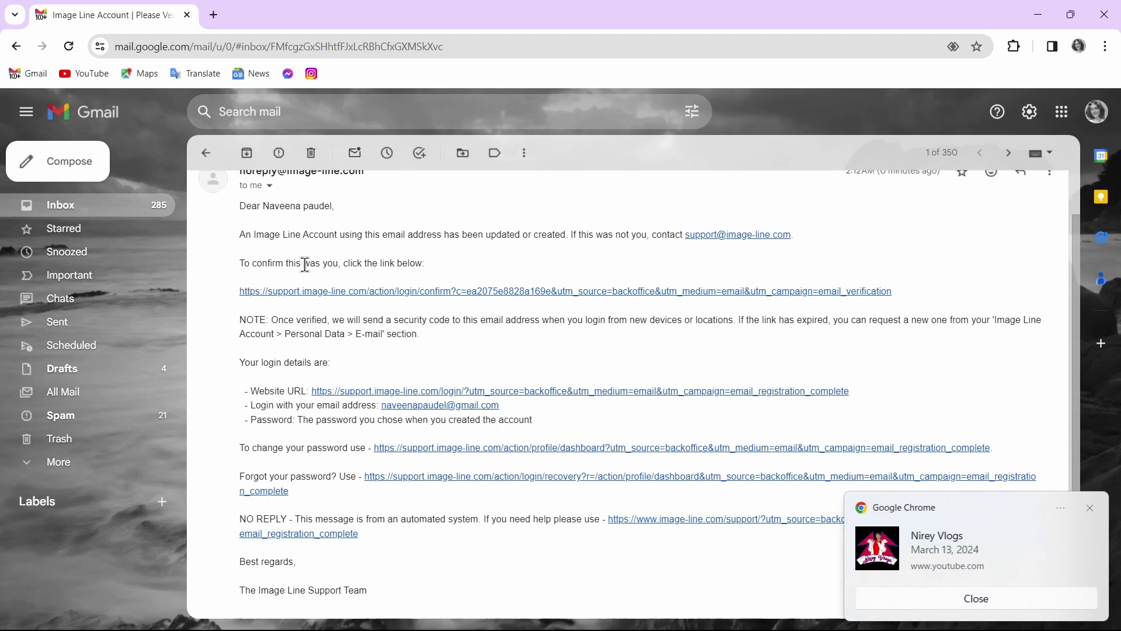
Follow the e-mail confirmation link, pass the Cloudflare check and dismiss the cookie notice.
left_click(374, 291)
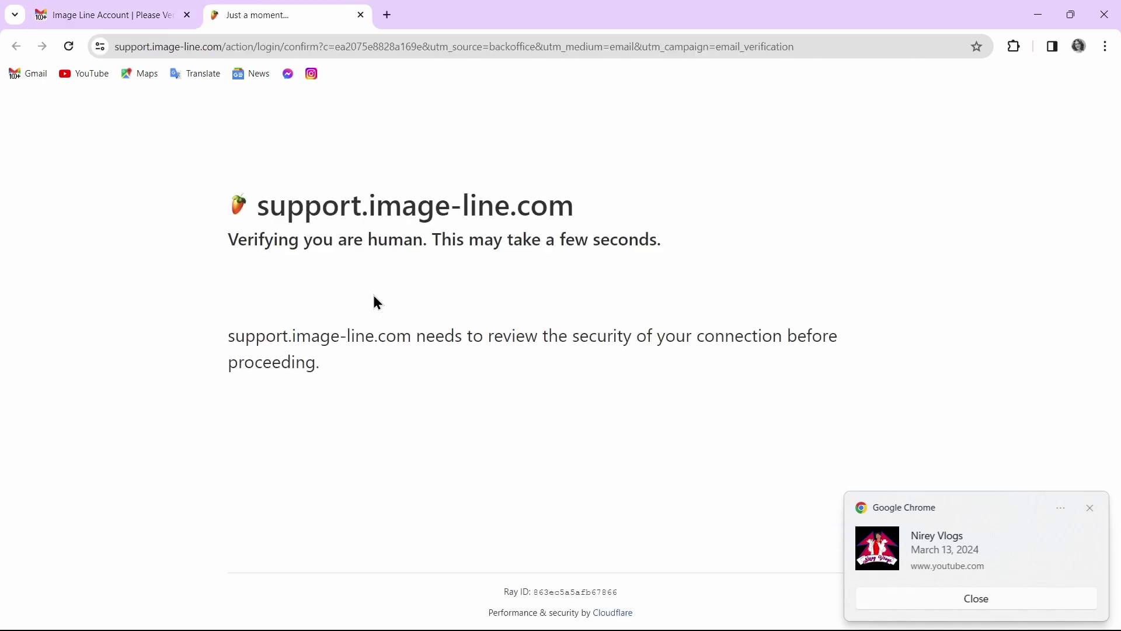
left_click(257, 307)
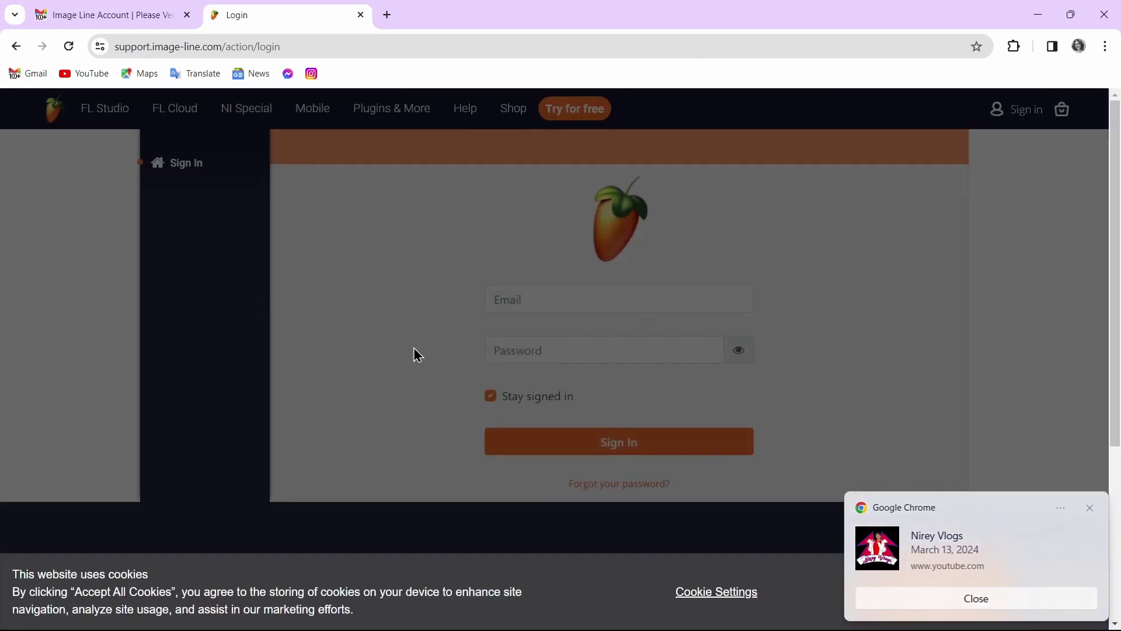
left_click(1090, 508)
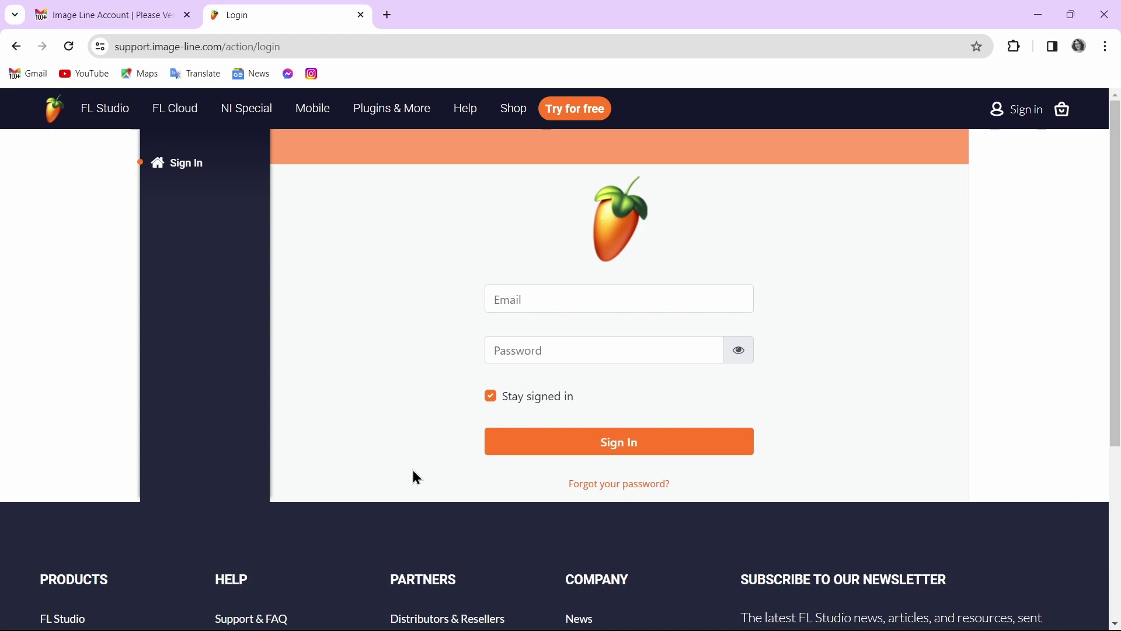
Sign in with the account e-mail and password to reach the code prompt, then return to Gmail.
left_click(641, 304)
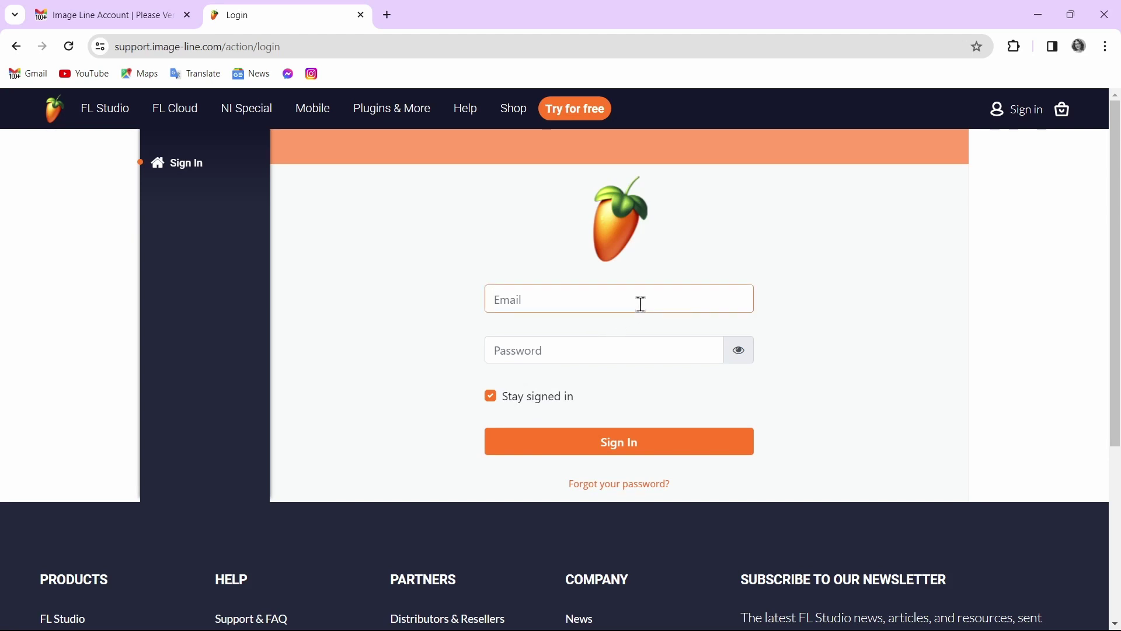
key("Tab")
type("************")
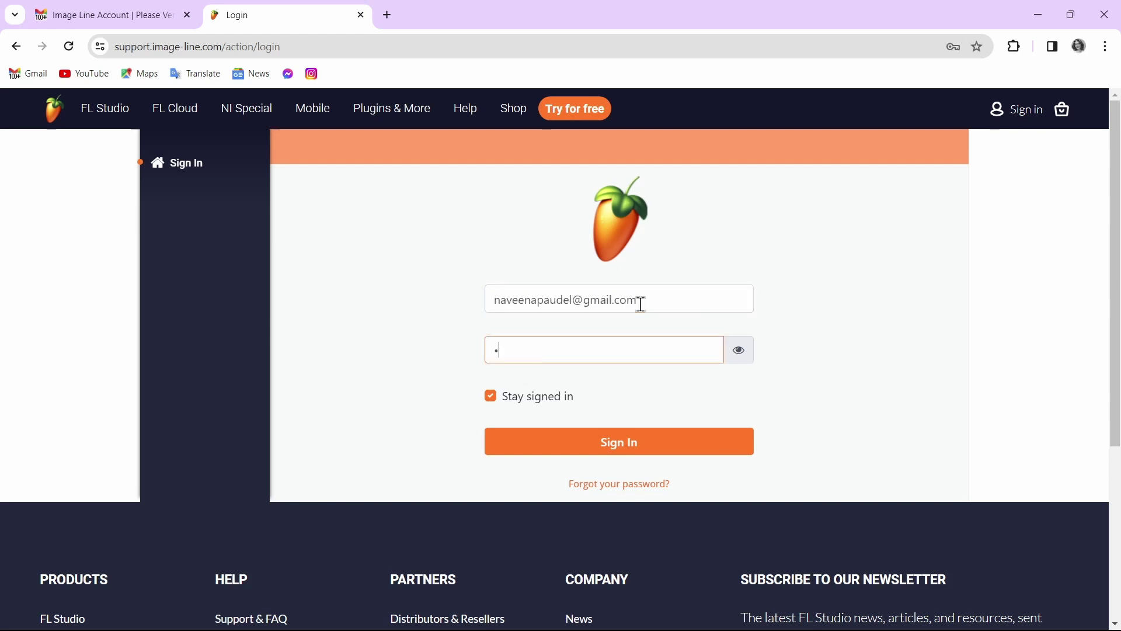
left_click(613, 441)
left_click(664, 545)
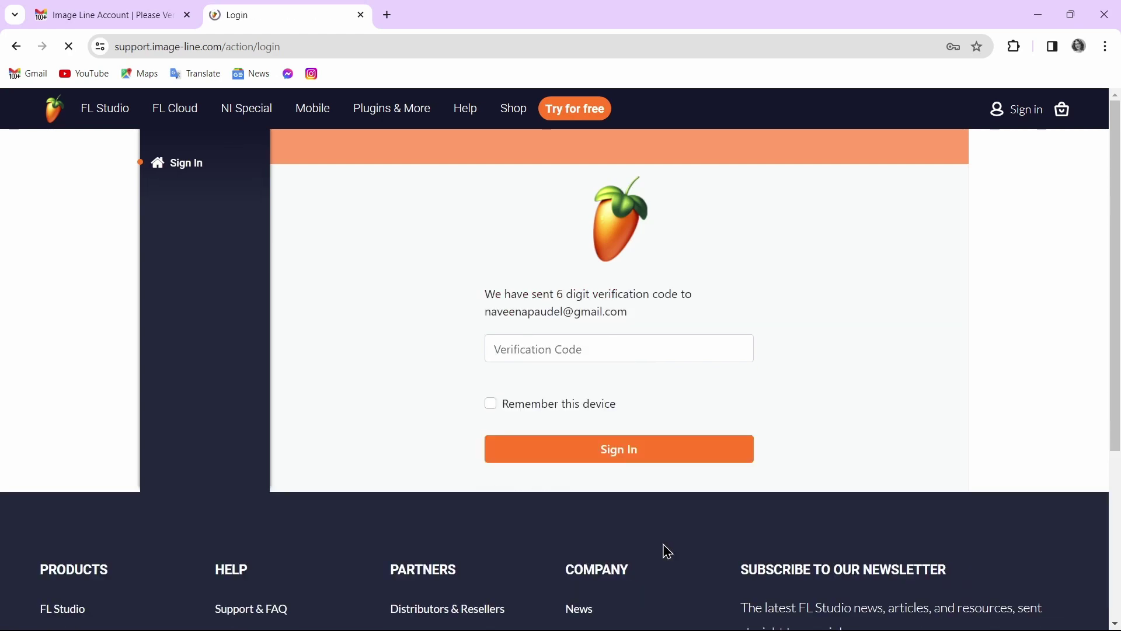
left_click(700, 350)
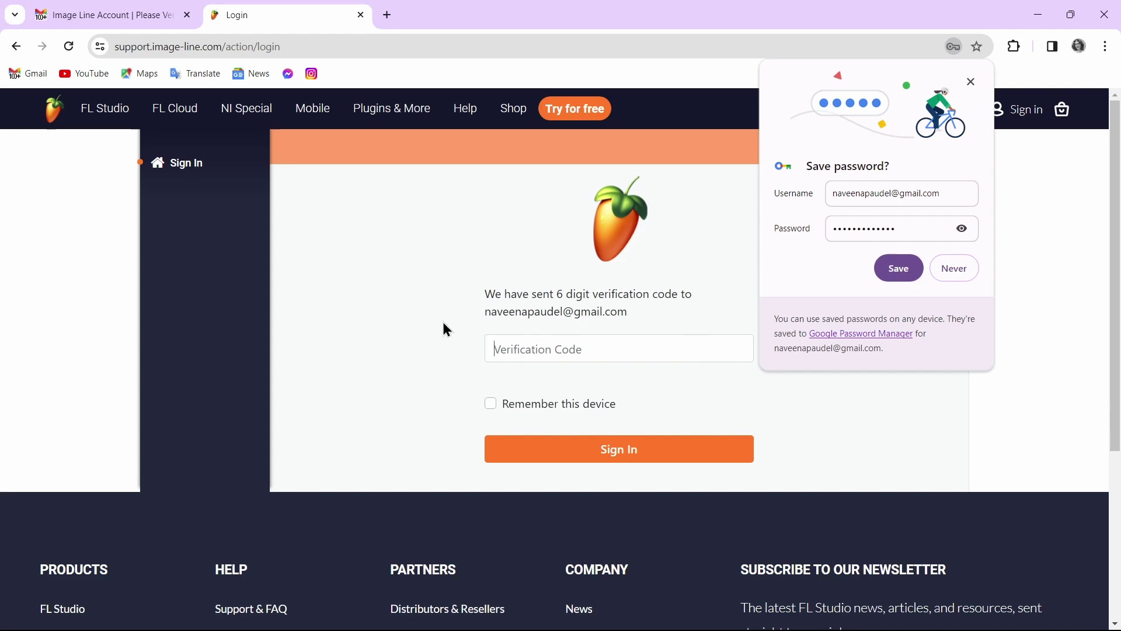
left_click(141, 12)
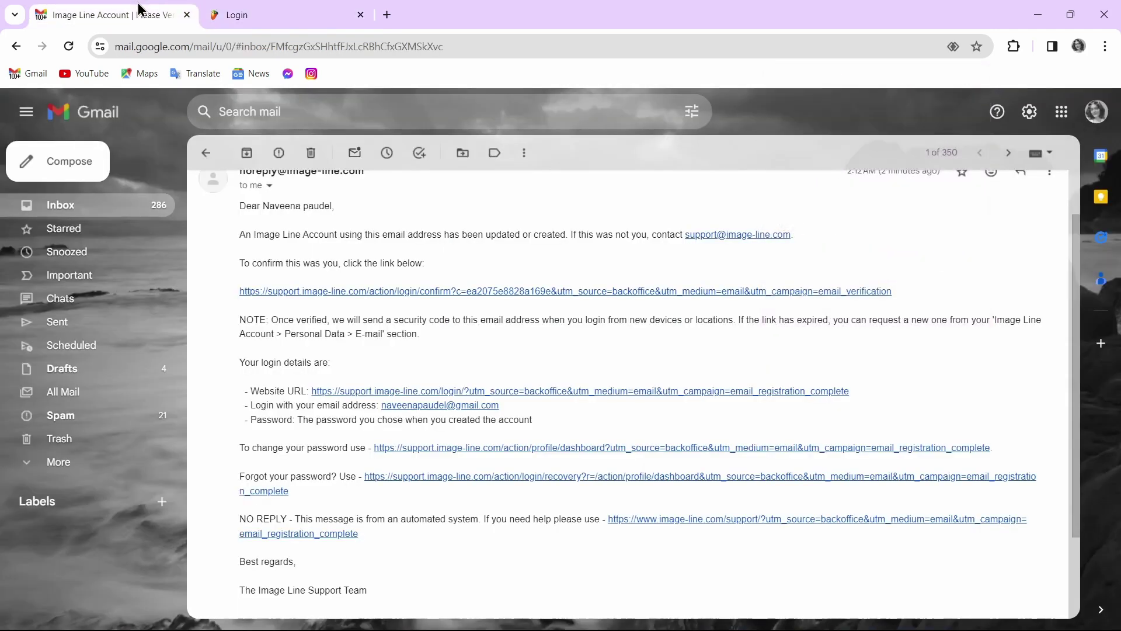
Open the Two Factor Authentication e-mail, select its code, and return to the Image-Line login tab.
left_click(16, 47)
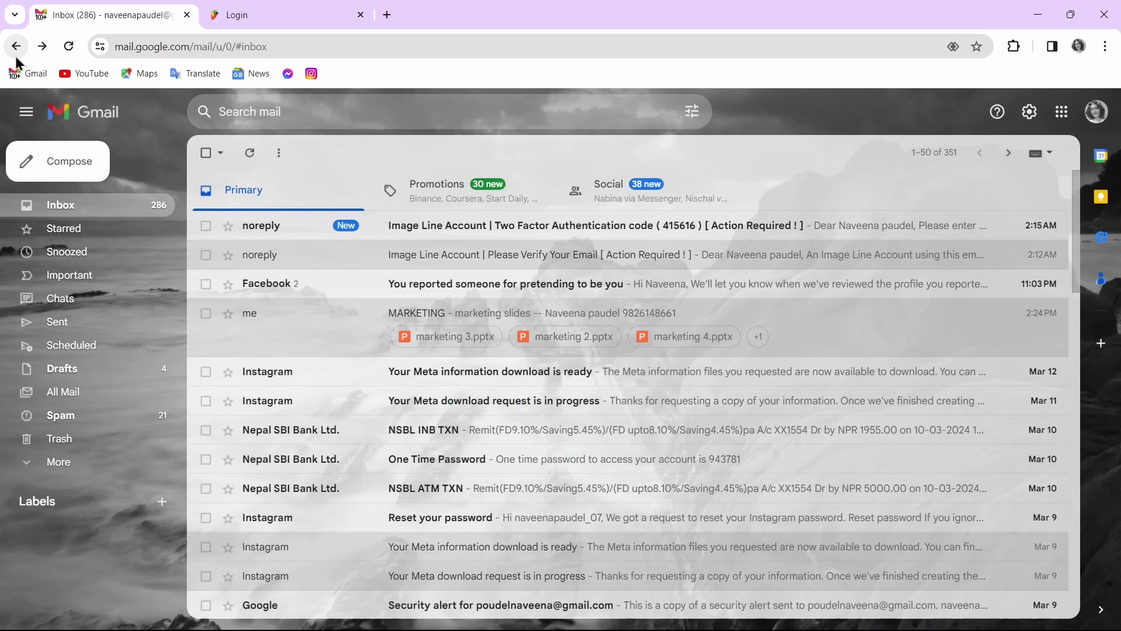
left_click(400, 228)
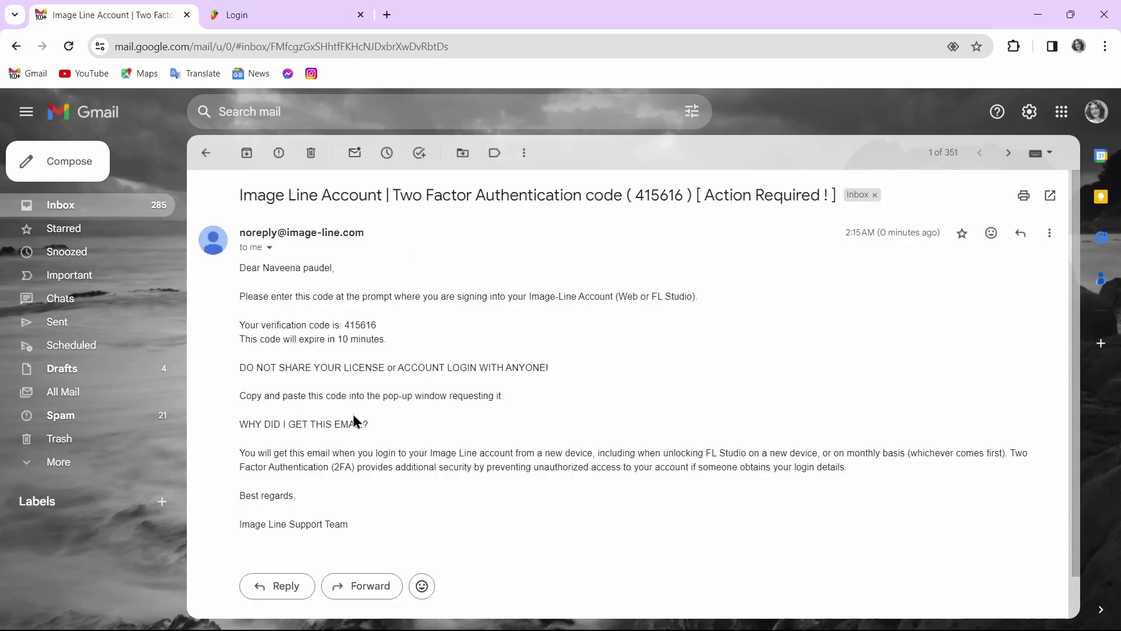
left_click_drag(342, 325, 380, 328)
key("ctrl+c")
key("alt+Tab")
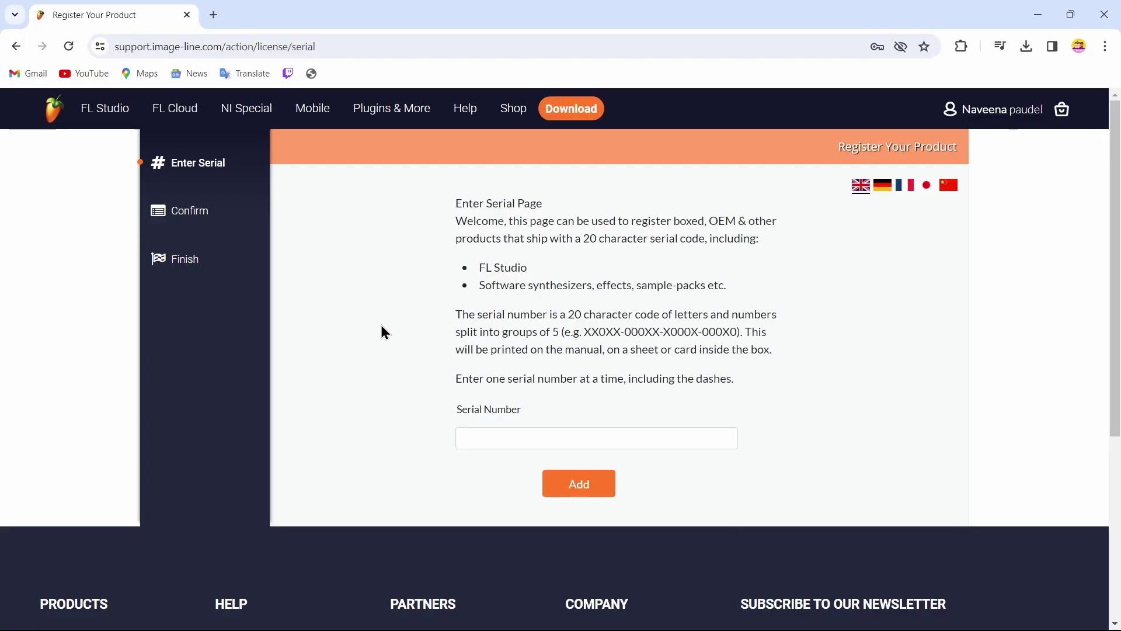
key("alt+Tab")
key("ctrl+Tab")
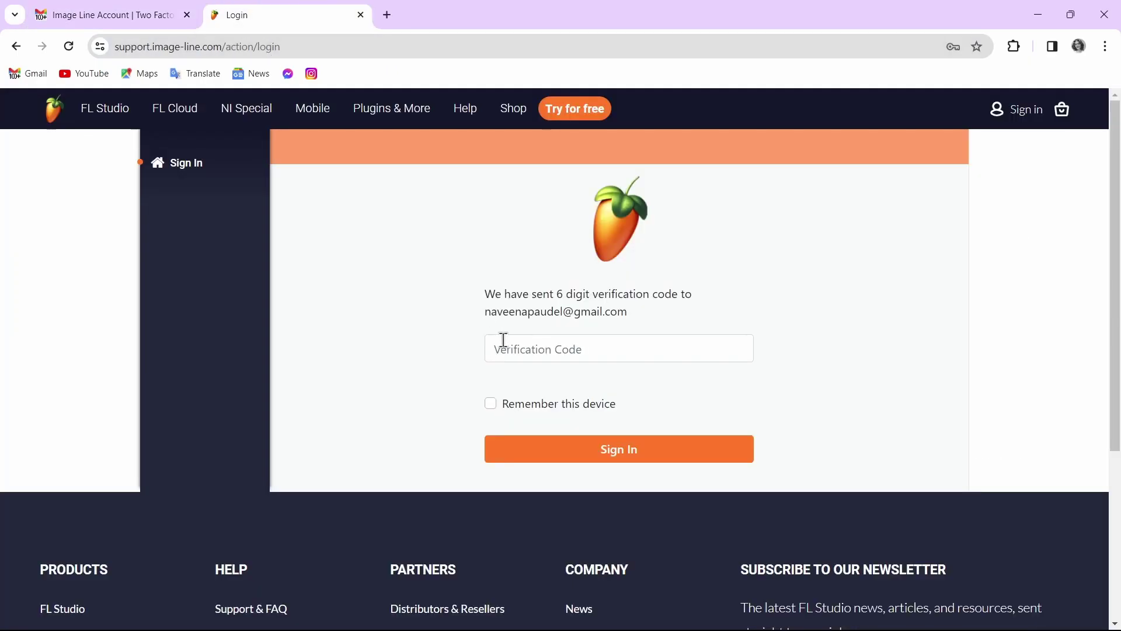
Paste the emailed verification code, tick 'Remember this device' and complete sign-in.
left_click(504, 339)
key("ctrl+v")
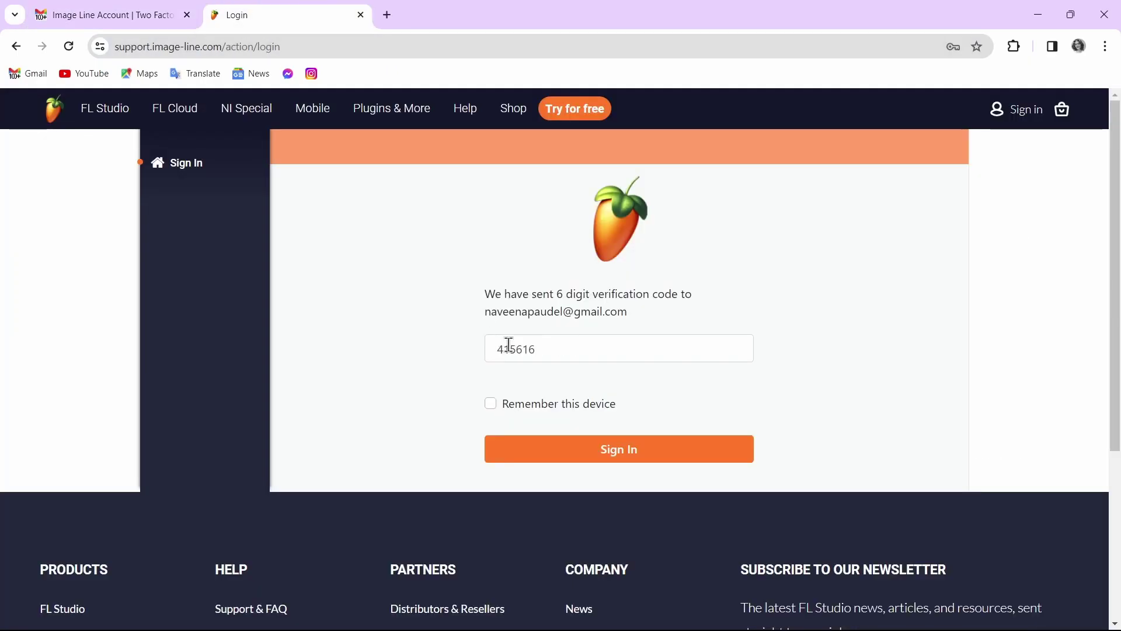
left_click(492, 405)
left_click(523, 450)
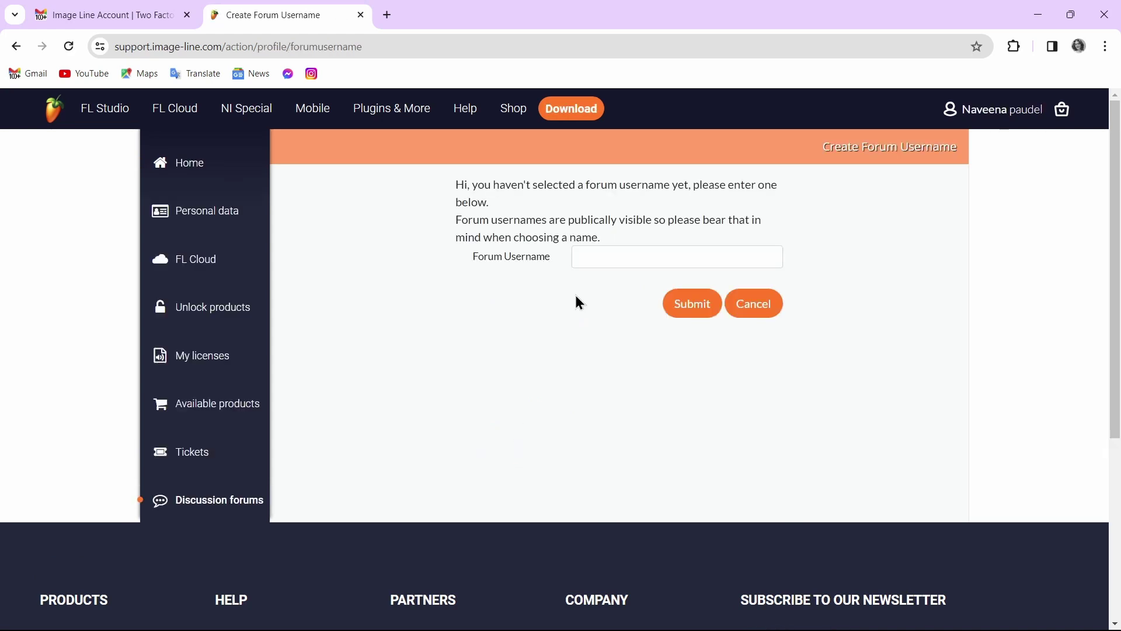
Submit a forum username built from the account holder's name, without spaces.
left_click(631, 258)
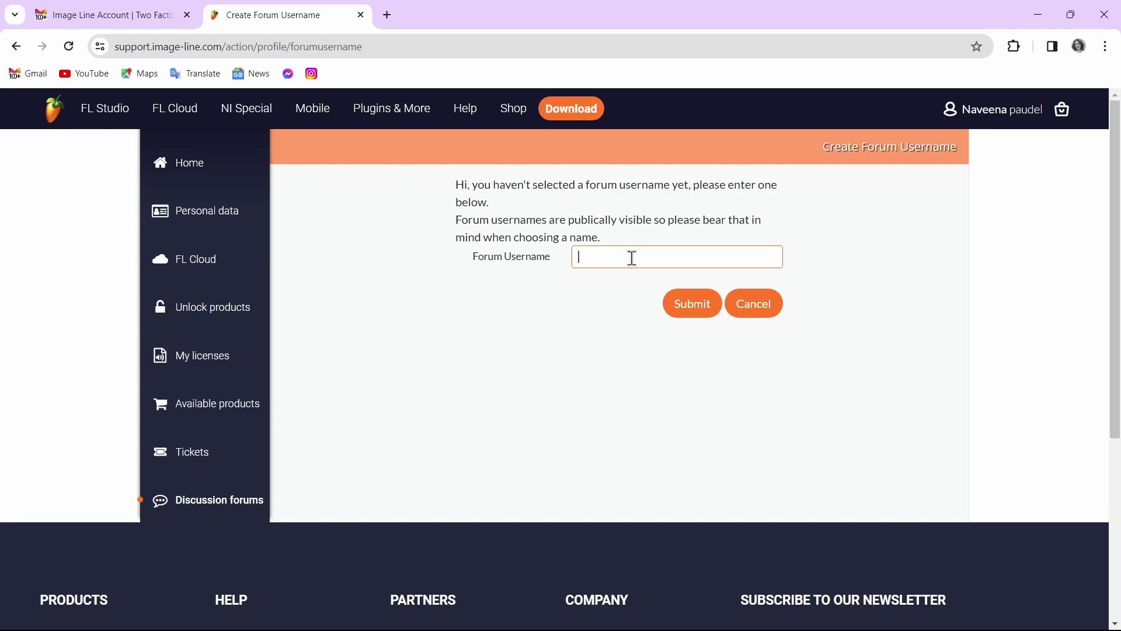
left_click(688, 315)
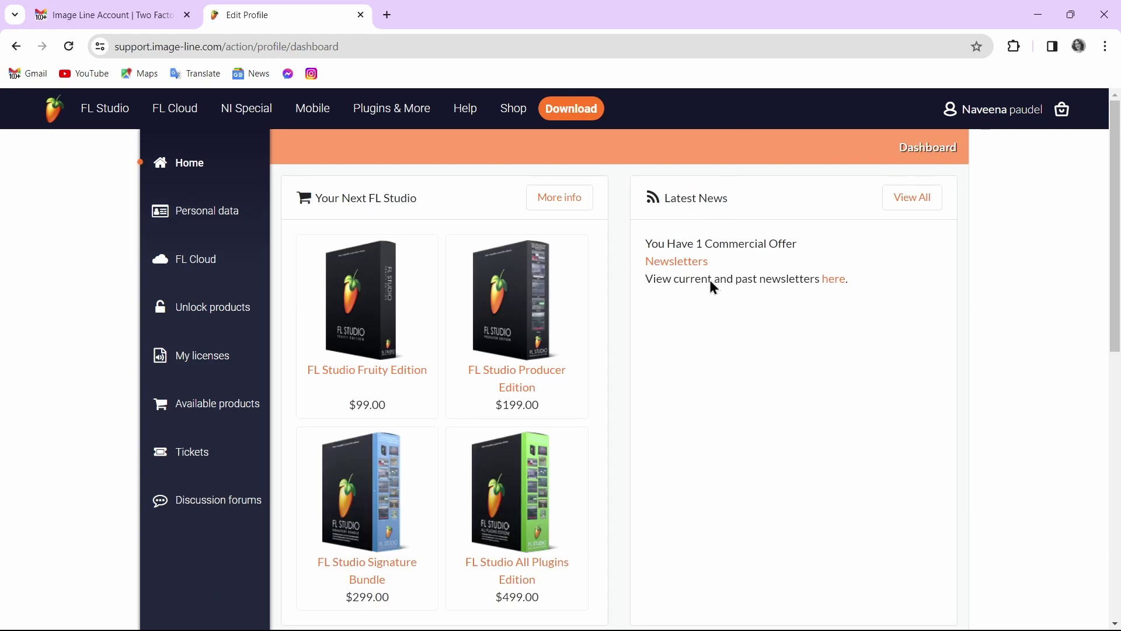
Scroll the dashboard down to the Video Tutorials and footer, then back to the top.
scroll(703, 343, "down", 3)
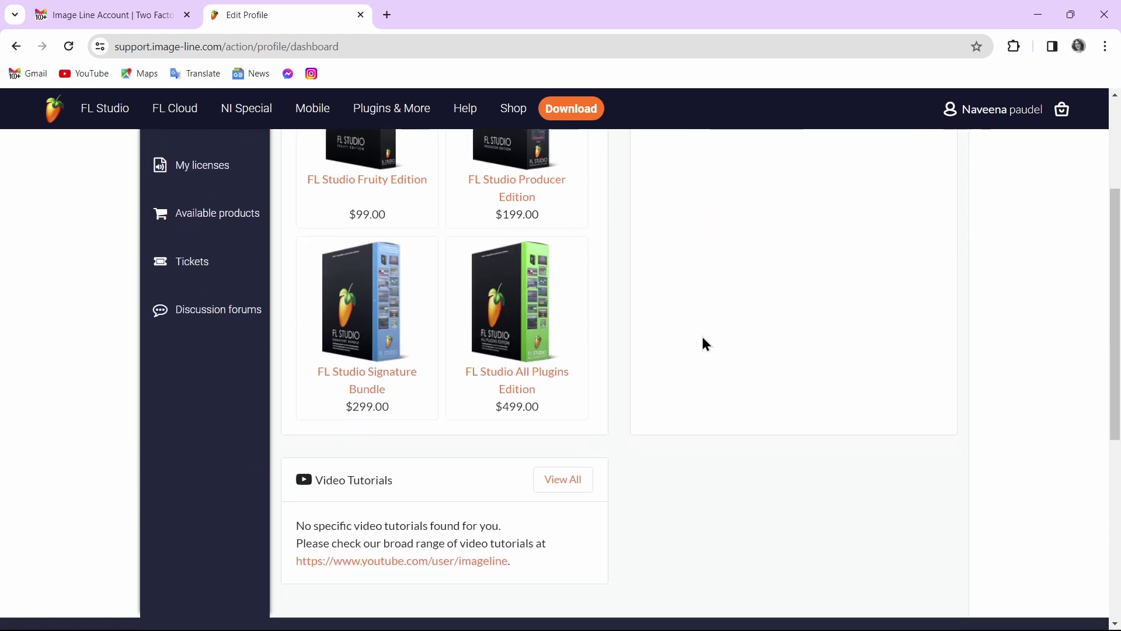
scroll(703, 342, "down", 3)
scroll(705, 343, "up", 6)
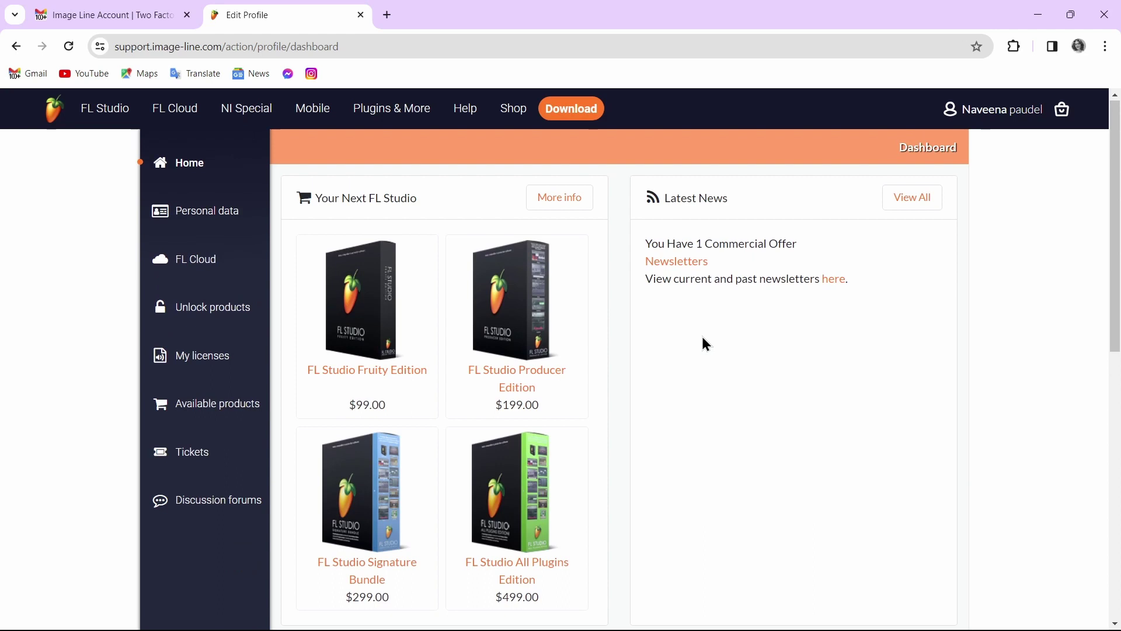